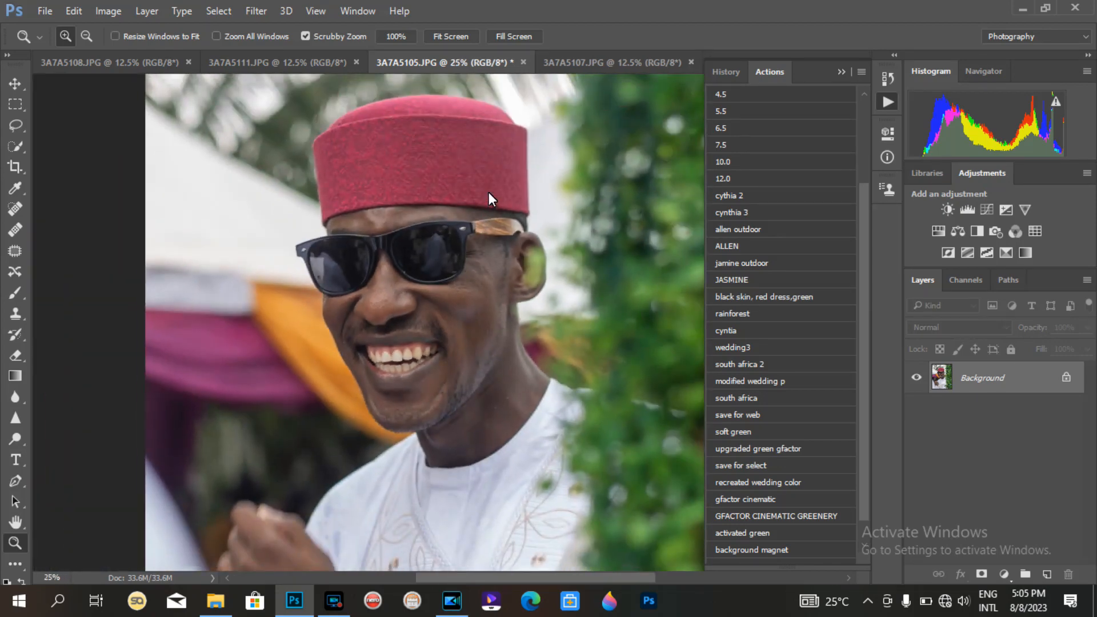
click(468, 294)
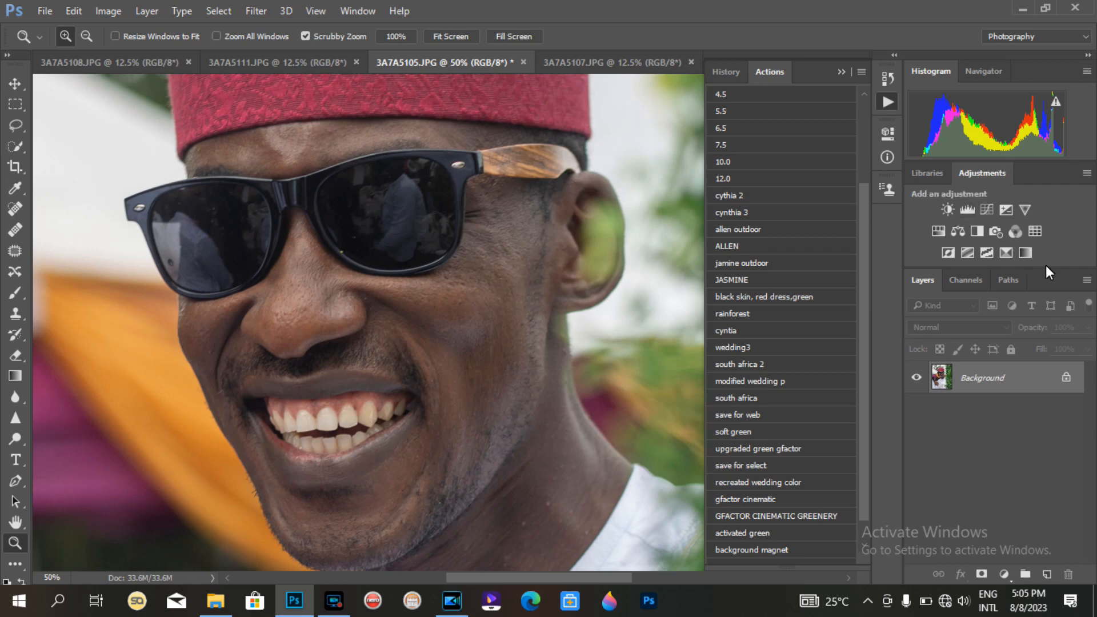
drag(864, 219, 866, 131)
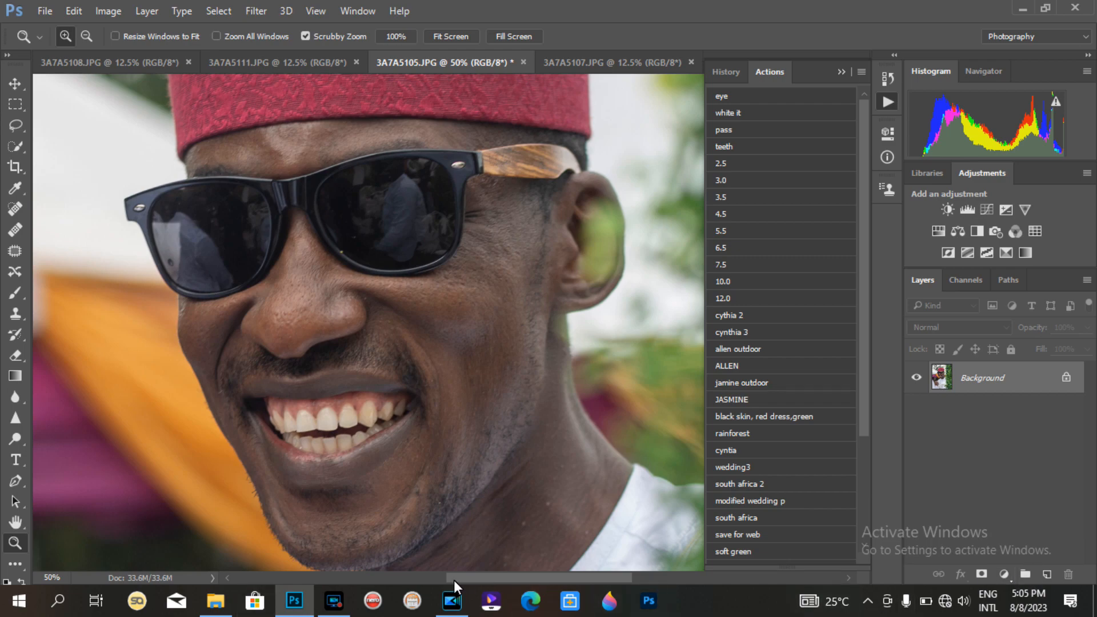
click(454, 603)
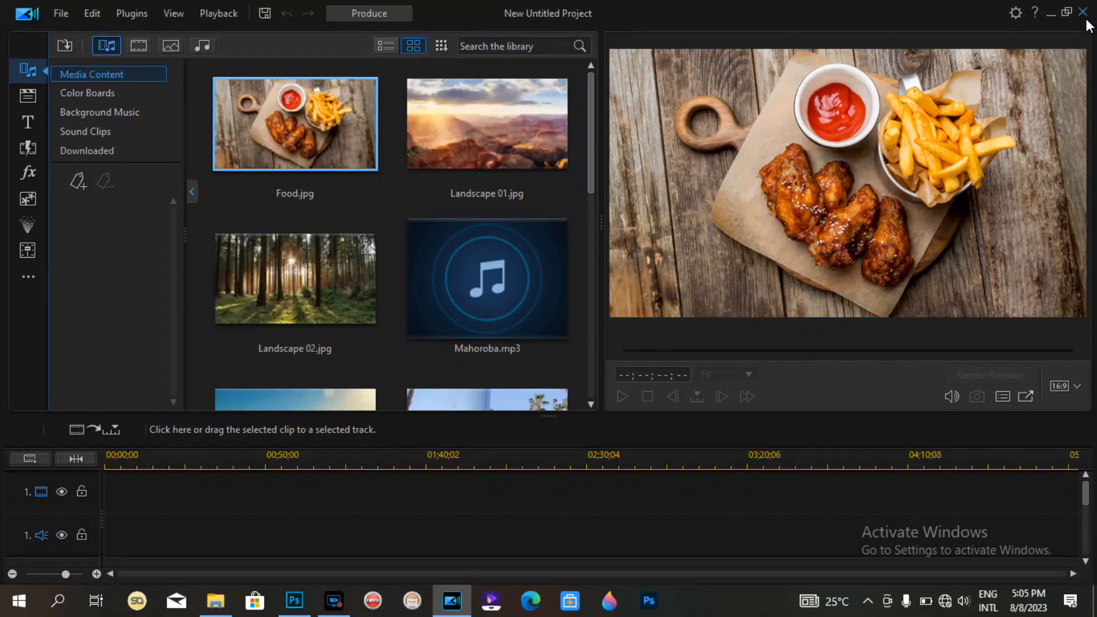
click(1085, 19)
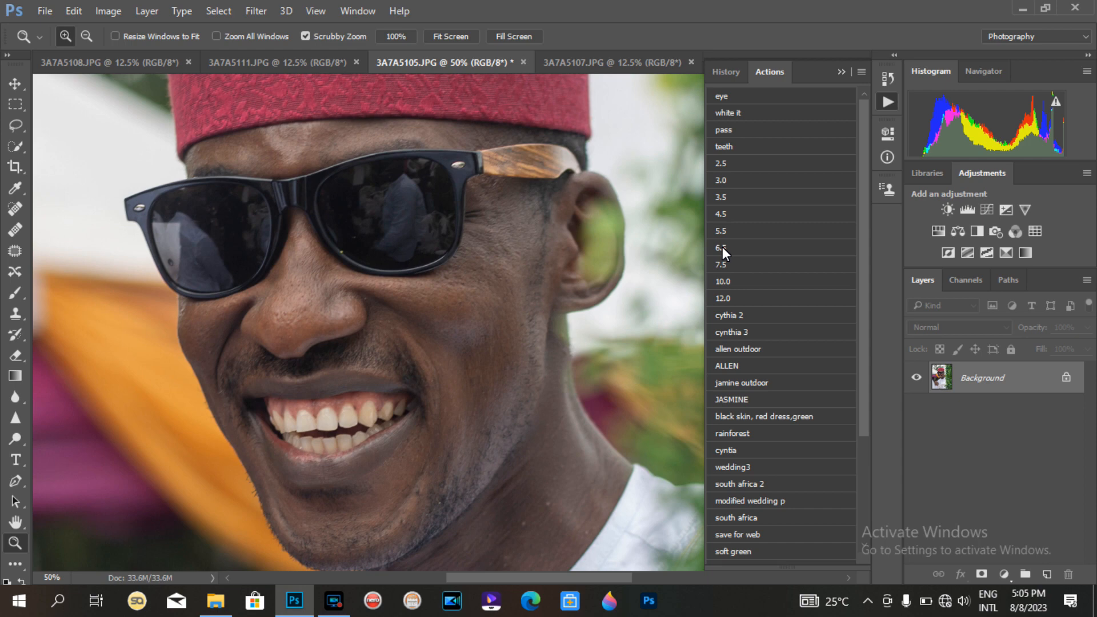
Turn off Button Mode for the actions list and turn it back on
click(861, 72)
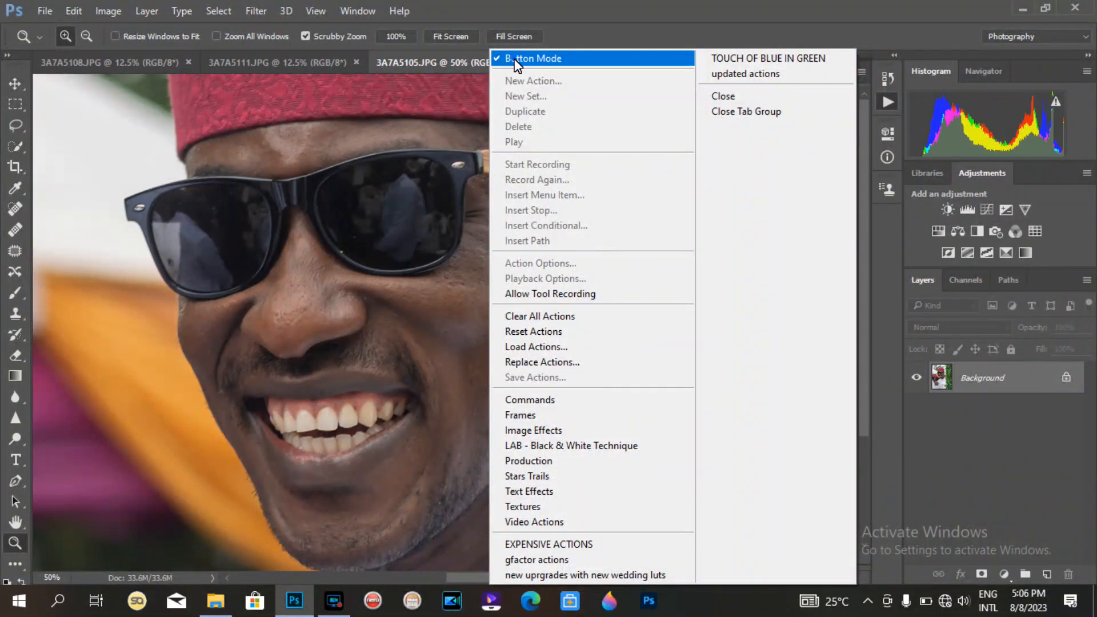
click(516, 59)
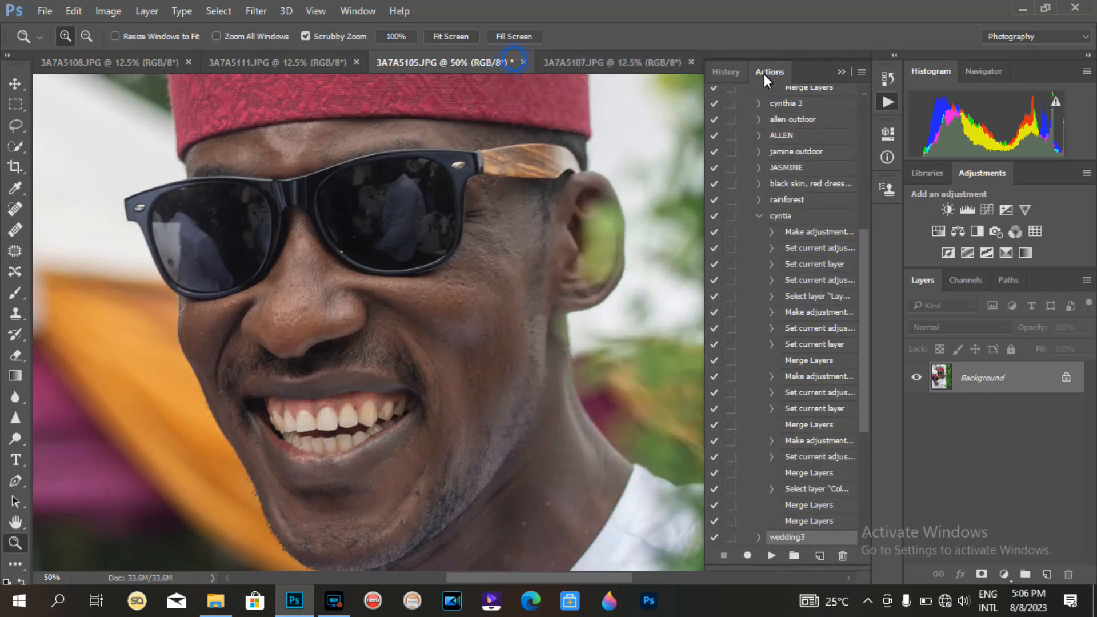
click(862, 73)
click(573, 59)
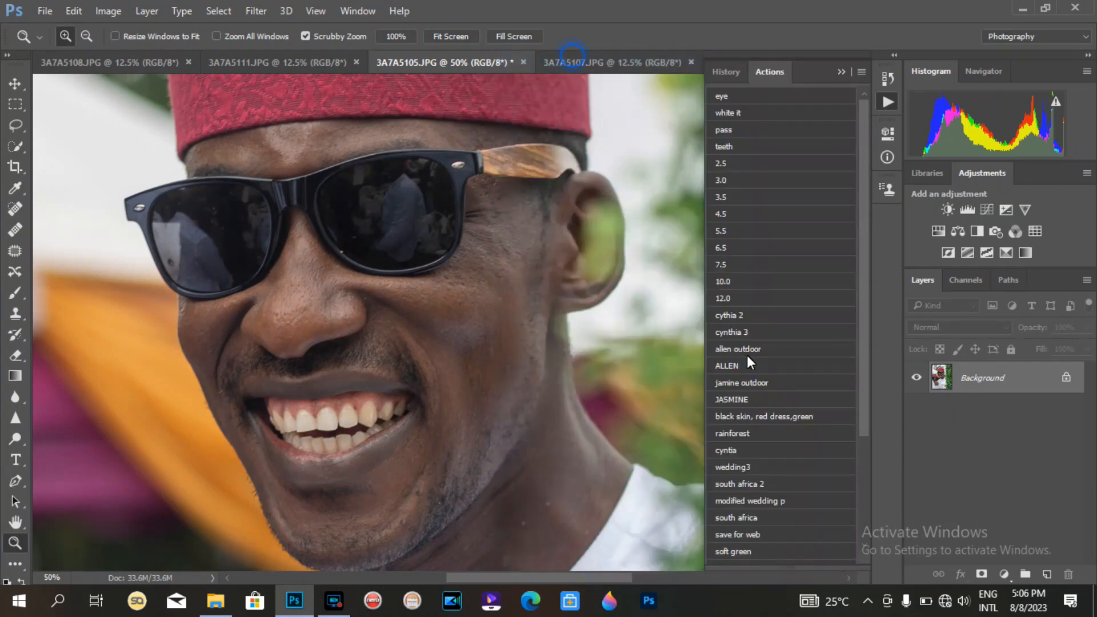
Run the 6.5 skin-retouching action, and soften a lassoed area of the forehead on Layer 1 with a 15.3-pixel Gaussian Blur
click(721, 247)
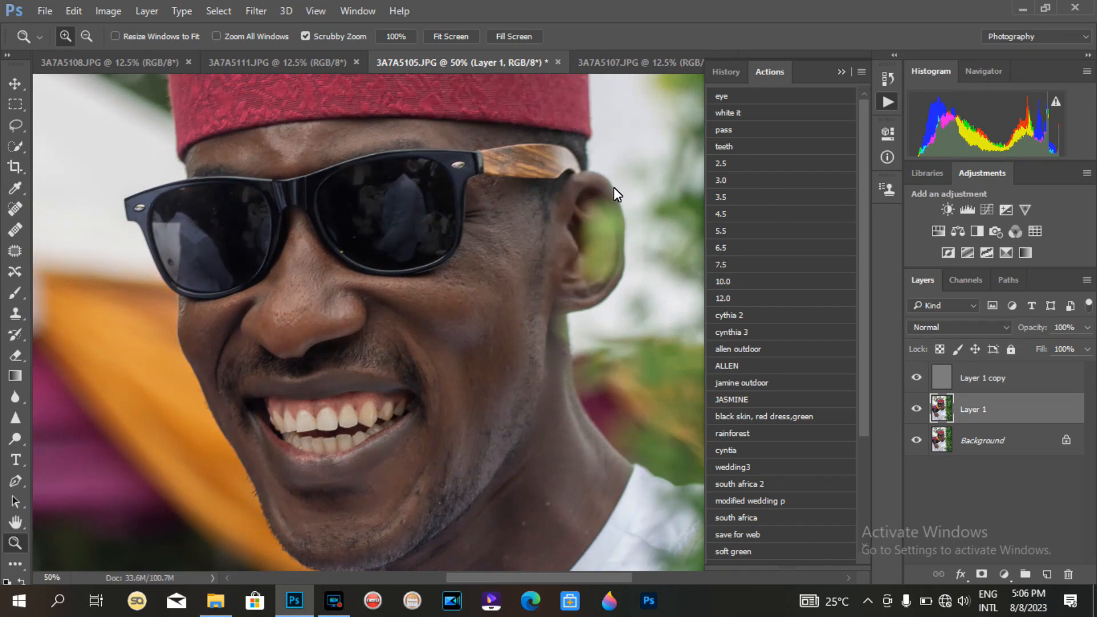
click(16, 124)
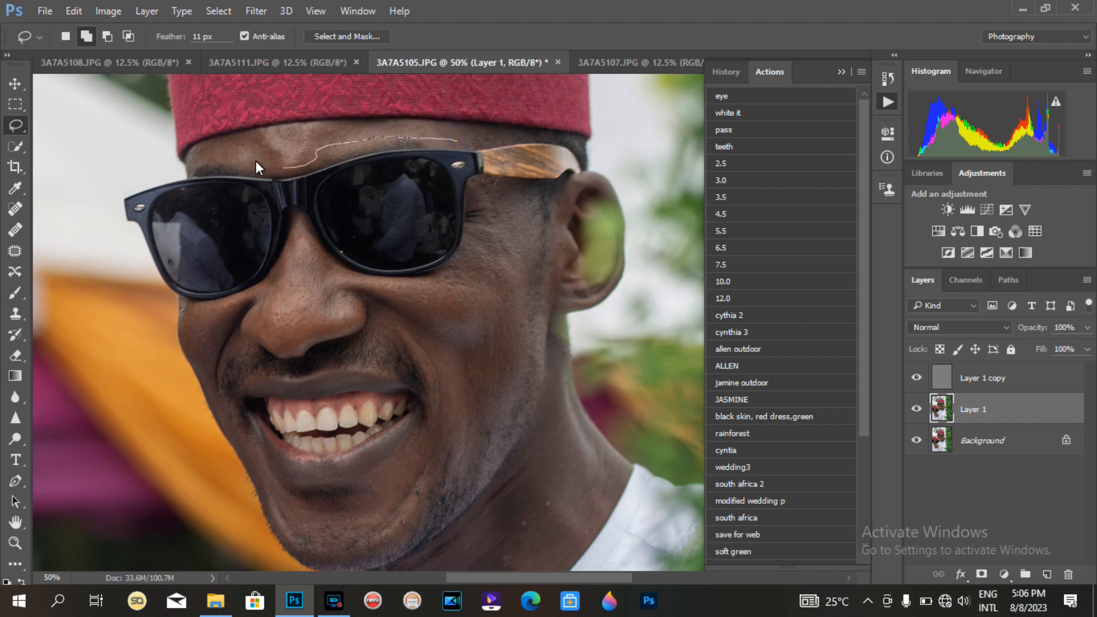
drag(350, 130, 445, 135)
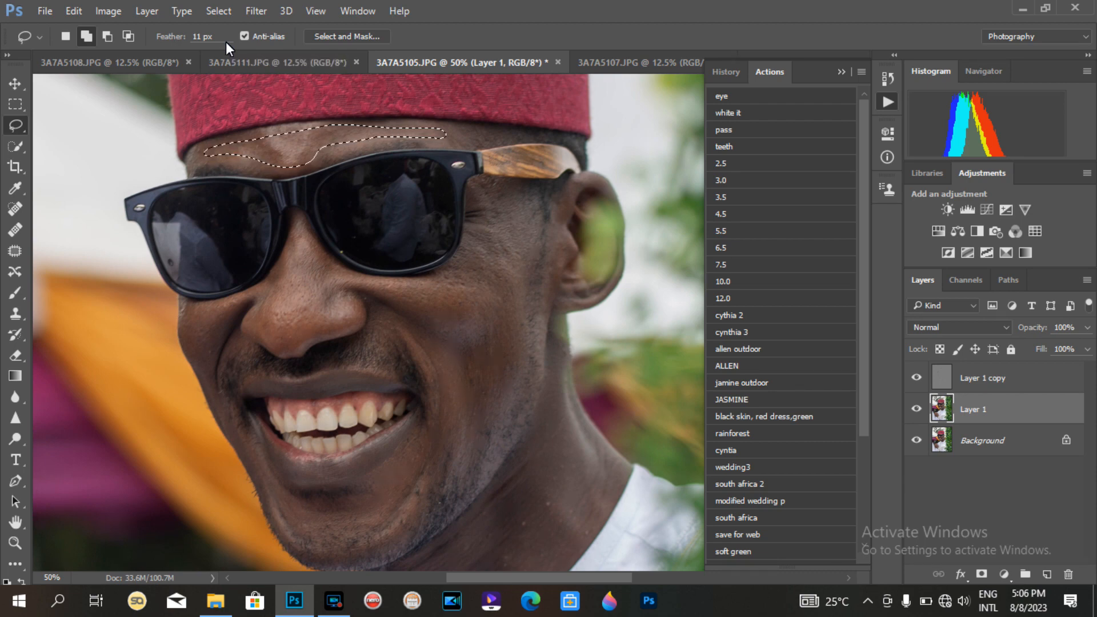
click(254, 11)
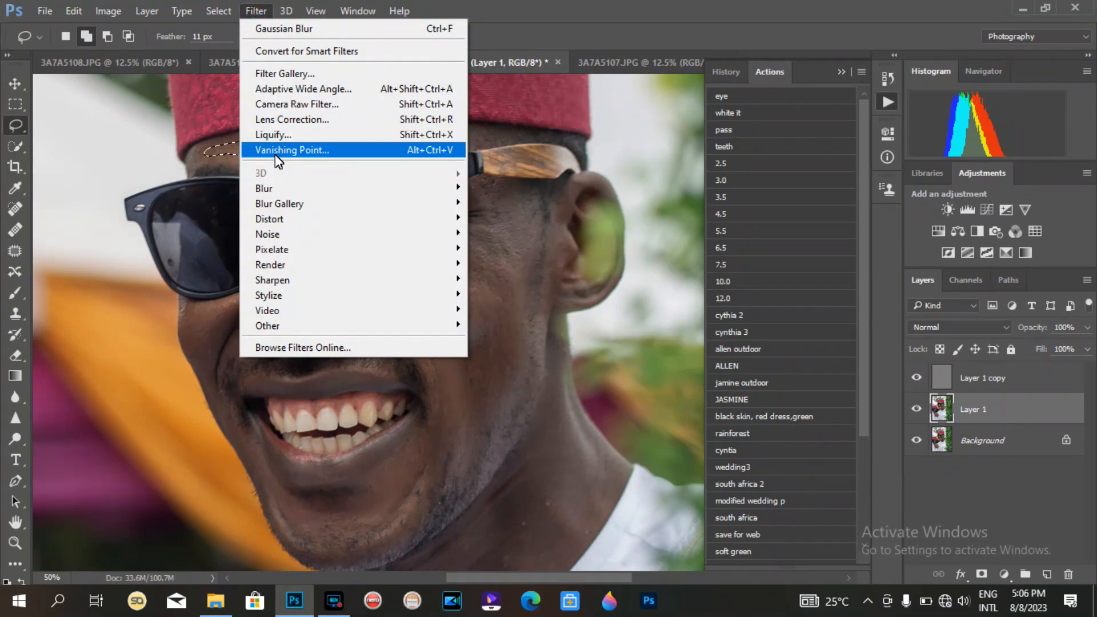
mouse_move(268, 188)
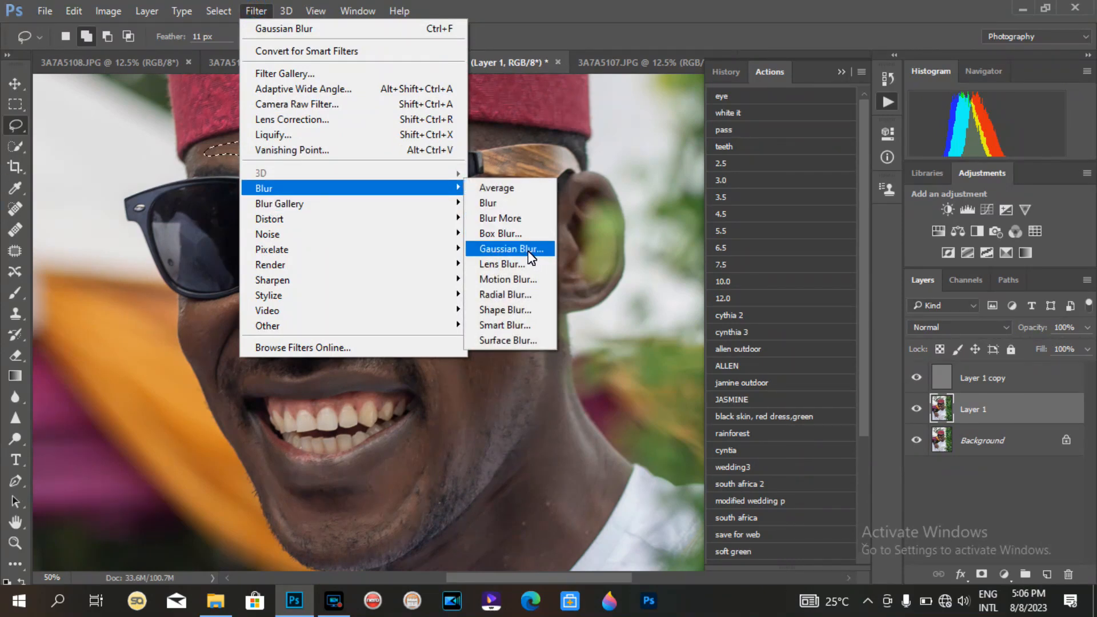
click(528, 249)
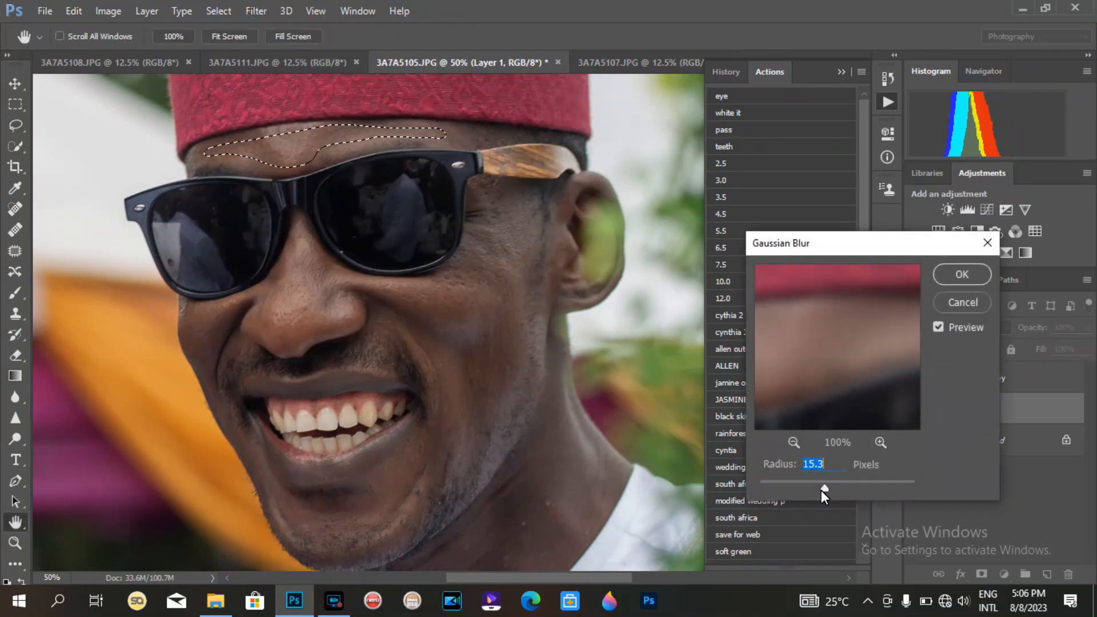
key(Return)
key(ctrl+d)
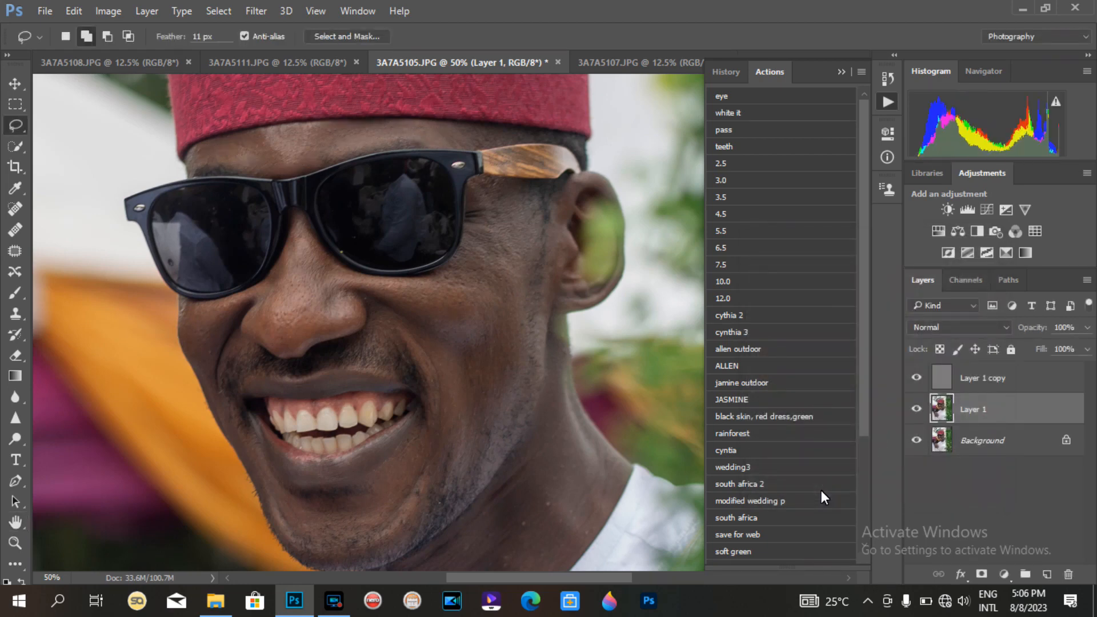
Lasso each cheek on Layer 1 in turn and repeat the Gaussian Blur on it, deselecting after each one
mouse_move(521, 225)
mouse_down()
mouse_move(531, 284)
mouse_move(499, 441)
mouse_up()
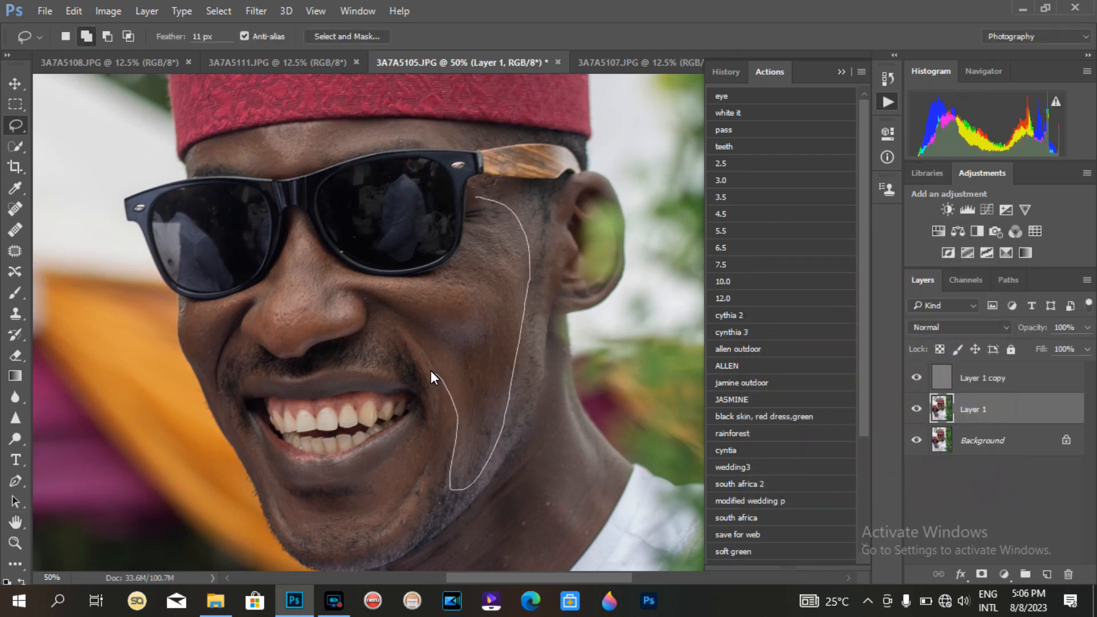
drag(456, 260, 488, 224)
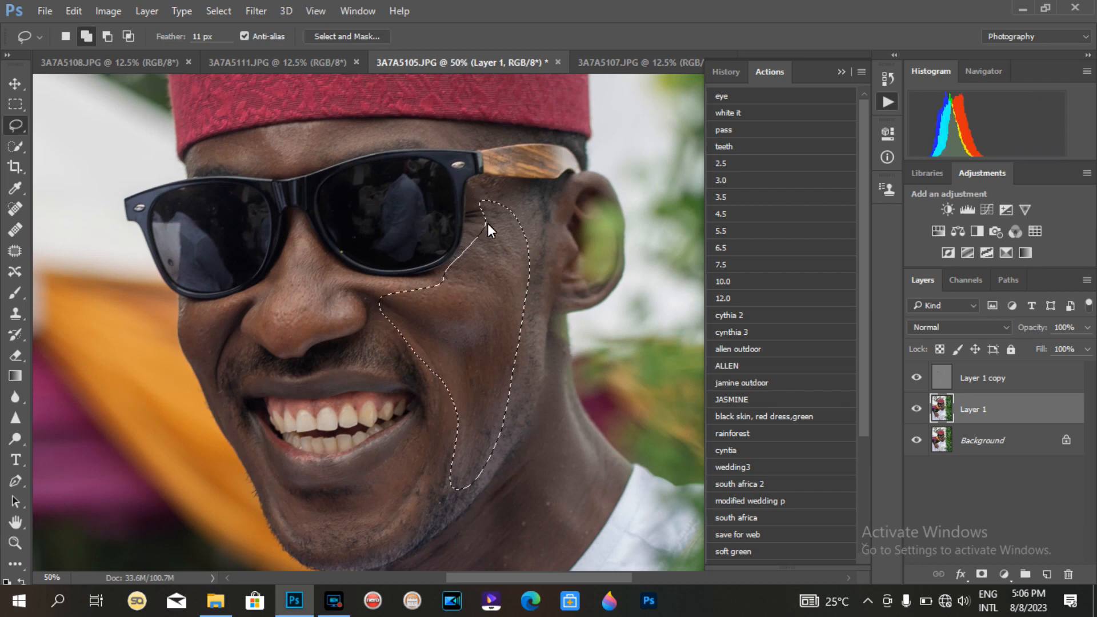
key(ctrl+d)
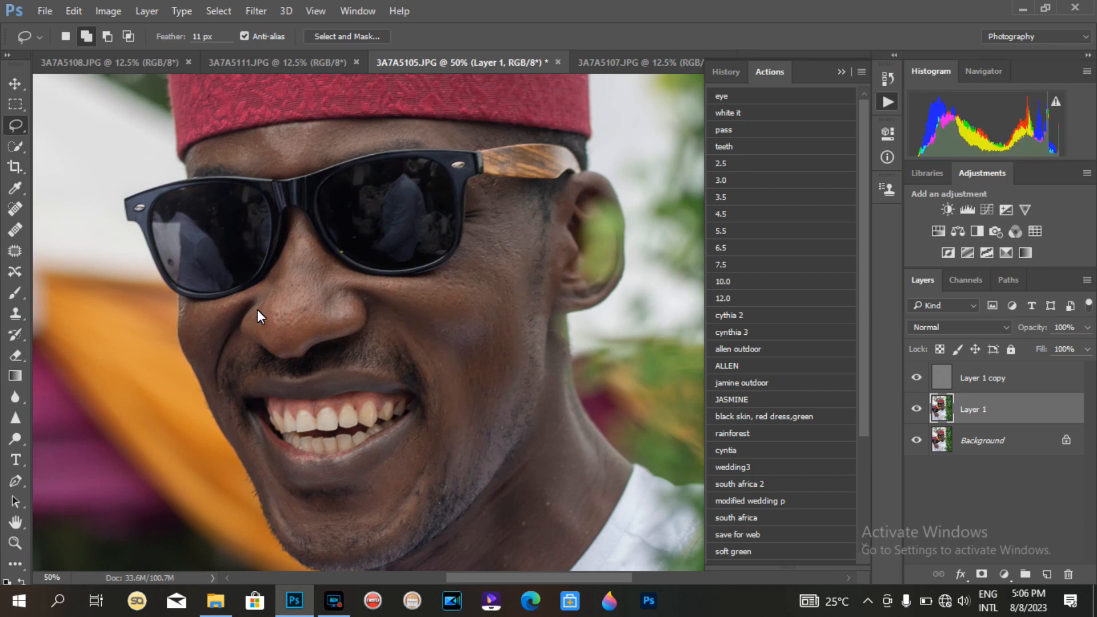
mouse_move(252, 304)
mouse_down()
mouse_move(183, 313)
mouse_move(197, 379)
mouse_up()
drag(223, 414, 237, 317)
key(ctrl+d)
Smooth the chin below the lower lip and the bridge of the nose with the same Gaussian Blur on lasso selections
key(ctrl+shift+s)
click(532, 12)
mouse_move(442, 396)
mouse_down()
mouse_move(413, 449)
mouse_move(365, 493)
mouse_up()
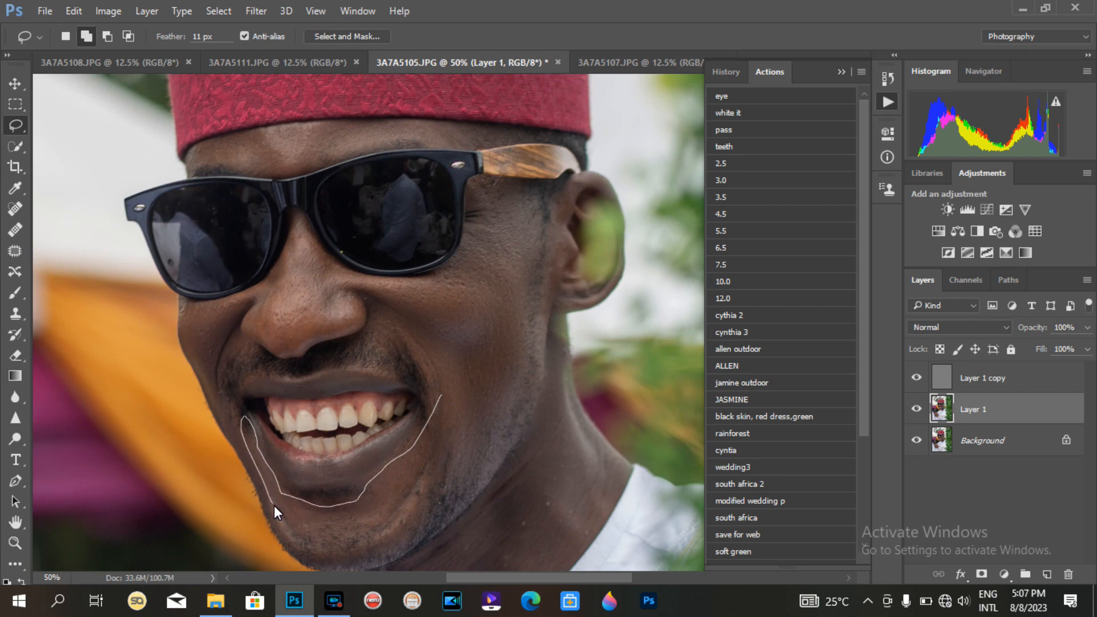
mouse_move(354, 557)
mouse_down()
mouse_move(406, 529)
mouse_move(451, 461)
mouse_move(461, 397)
mouse_up()
key(ctrl+d)
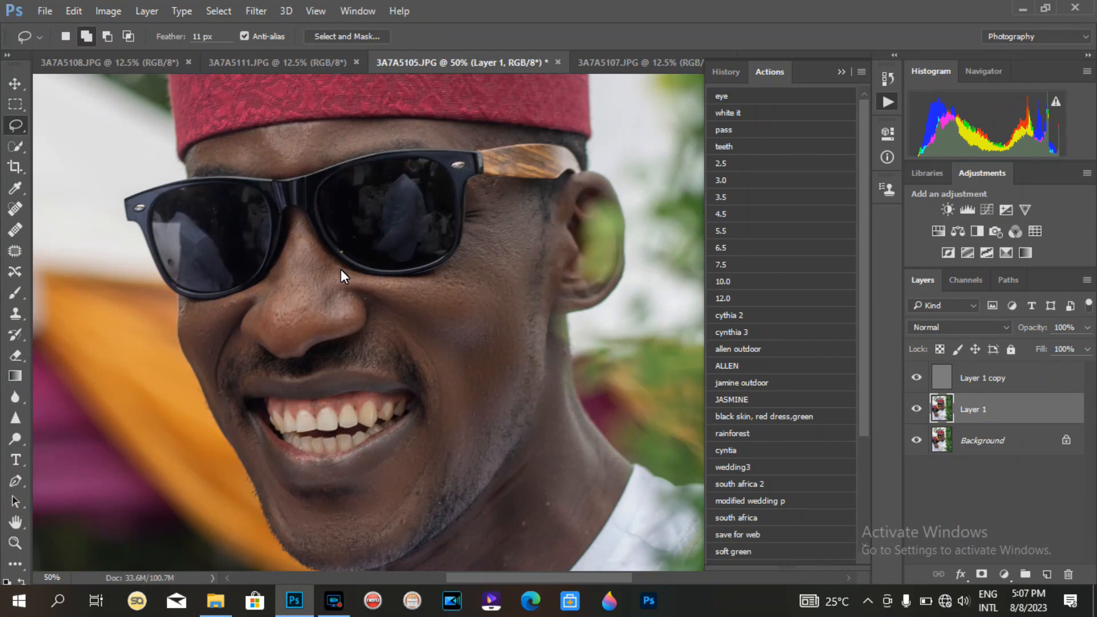
drag(294, 231, 286, 312)
drag(311, 215, 310, 214)
key(ctrl+d)
Smooth the neck and the jaw area on Layer 1 with the same Gaussian Blur on lasso selections
key(ctrl+minus)
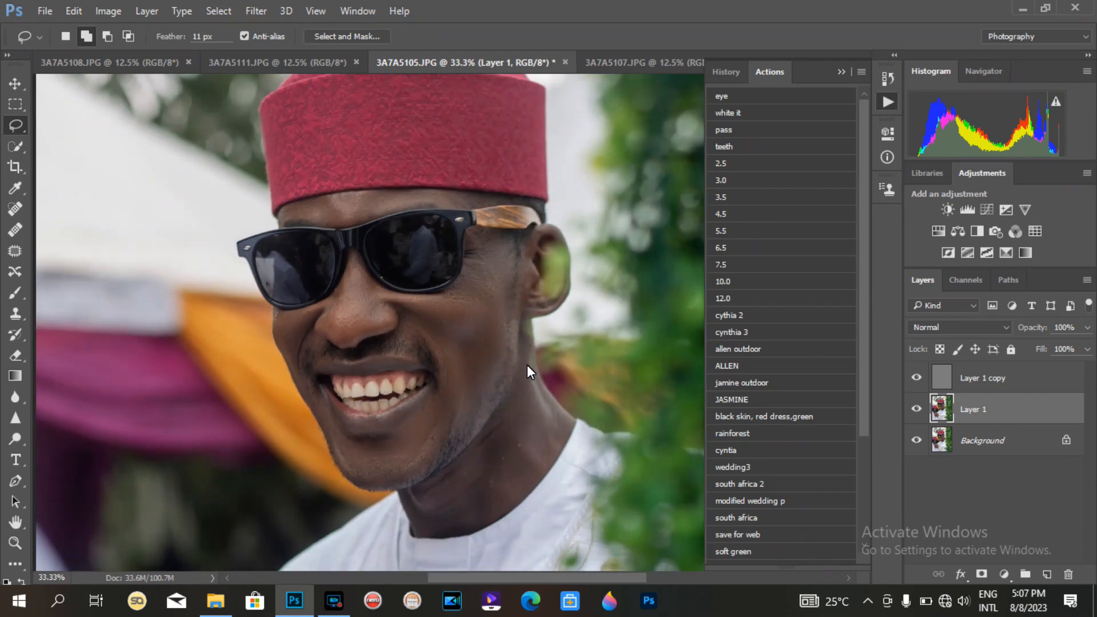
drag(493, 414, 464, 455)
drag(543, 403, 519, 372)
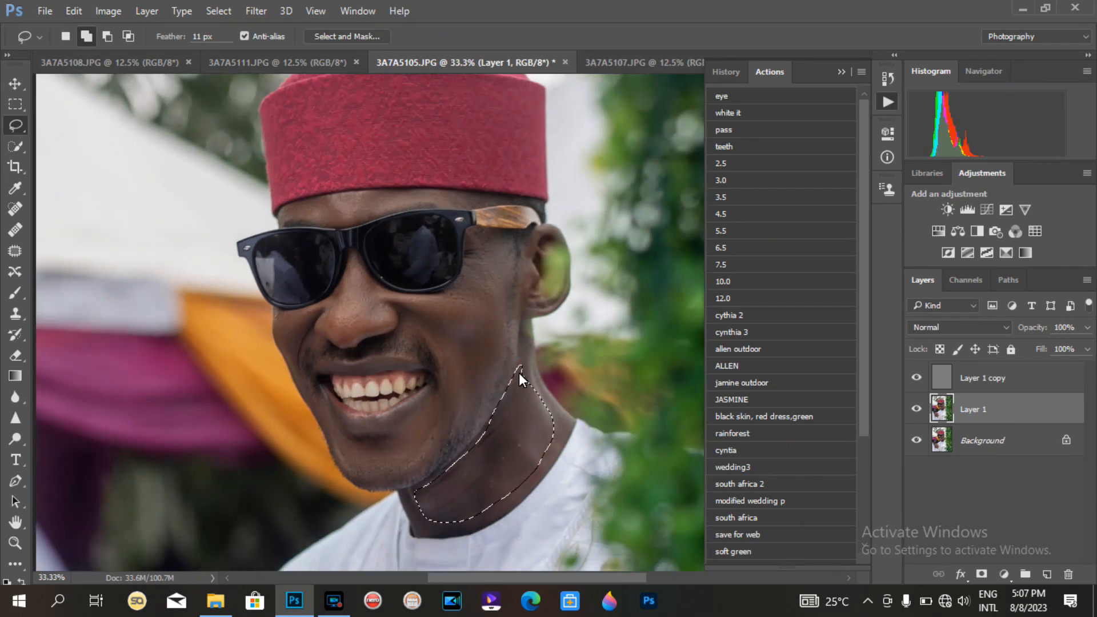
key(ctrl+d)
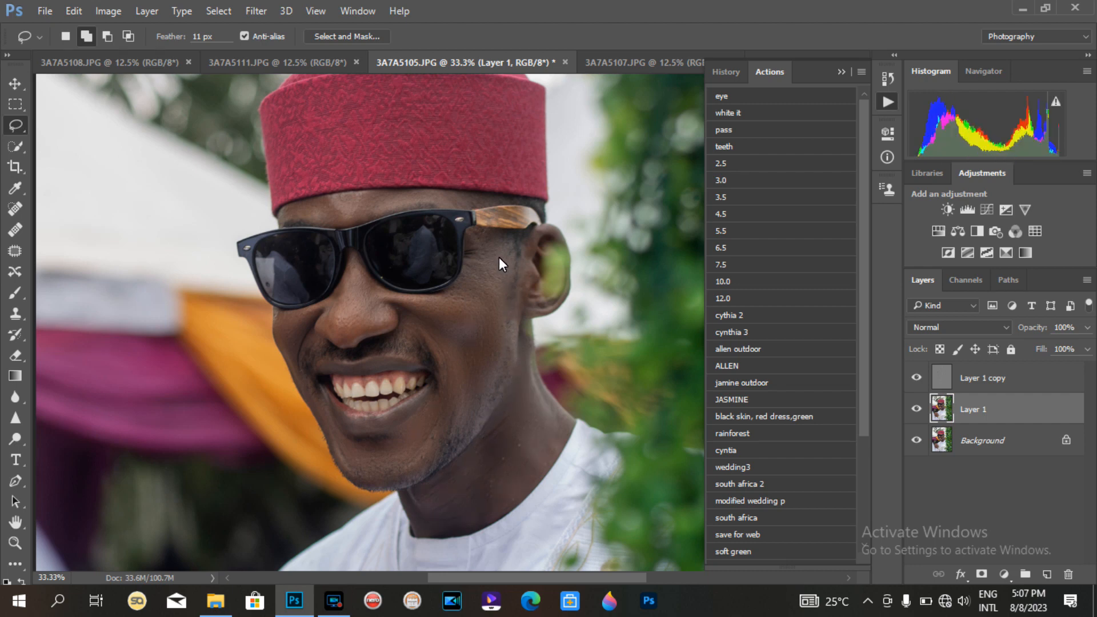
drag(455, 428, 495, 396)
key(ctrl+d)
Merge the two retouching layers into the Background layer
key(ctrl+minus)
key(ctrl+minus)
key(ctrl+minus)
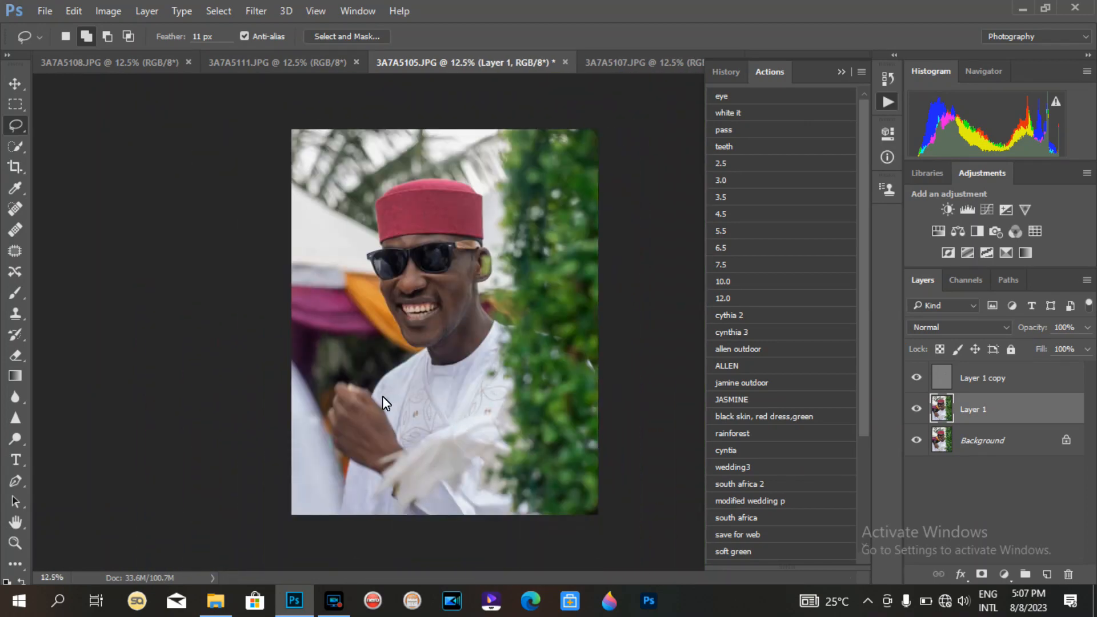
key(ctrl+plus)
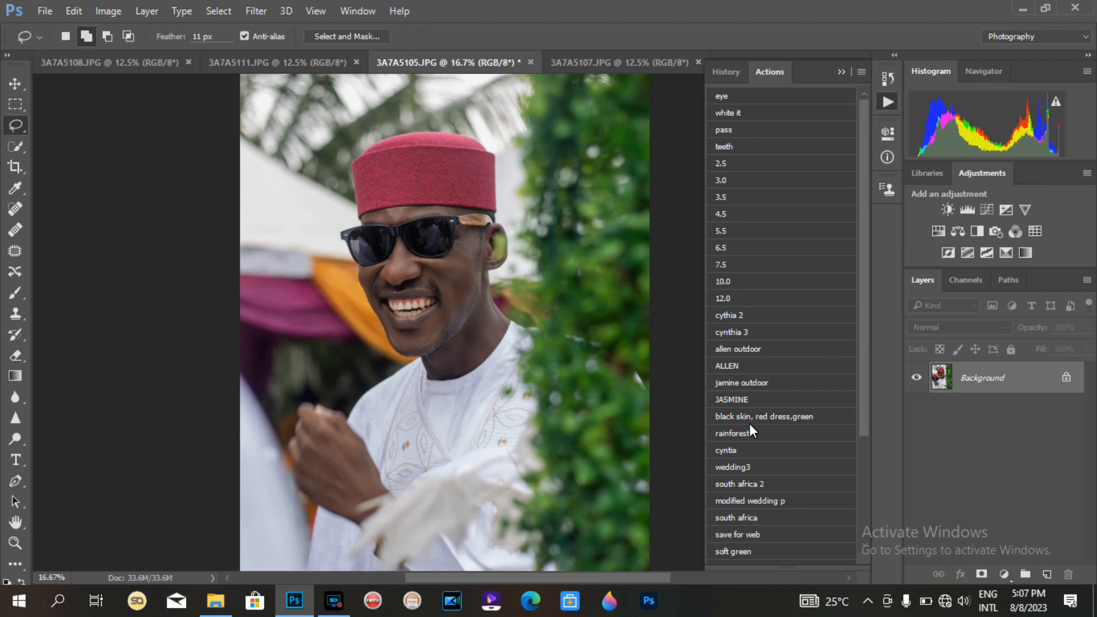
Try the AUTUMN UPGRADED action on the portrait and remove the layer it adds
scroll(855, 335, down, 5)
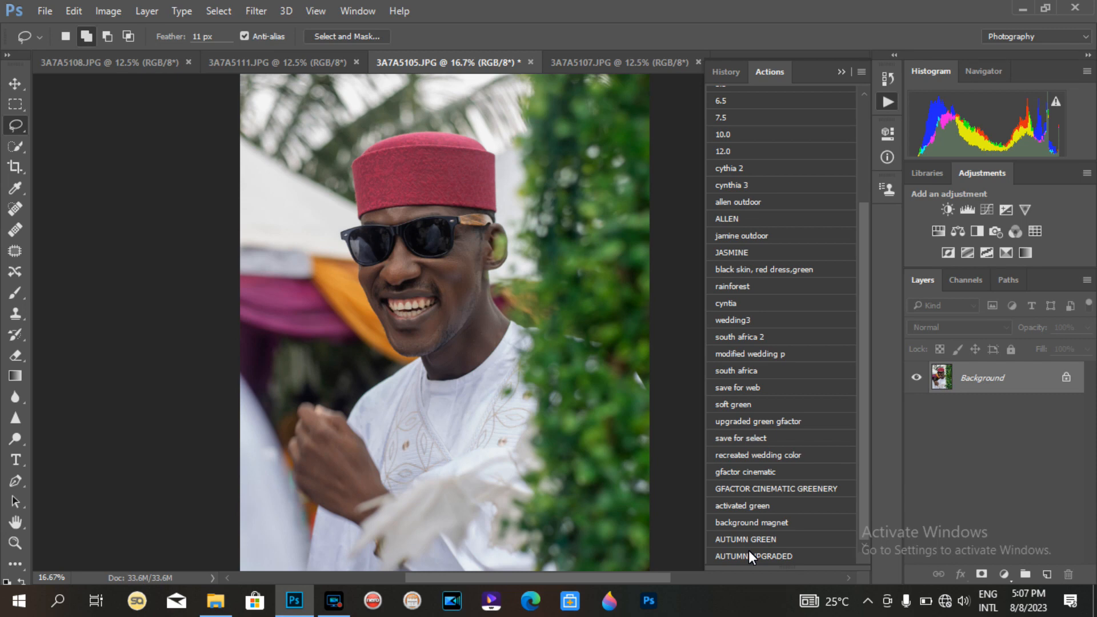
click(745, 556)
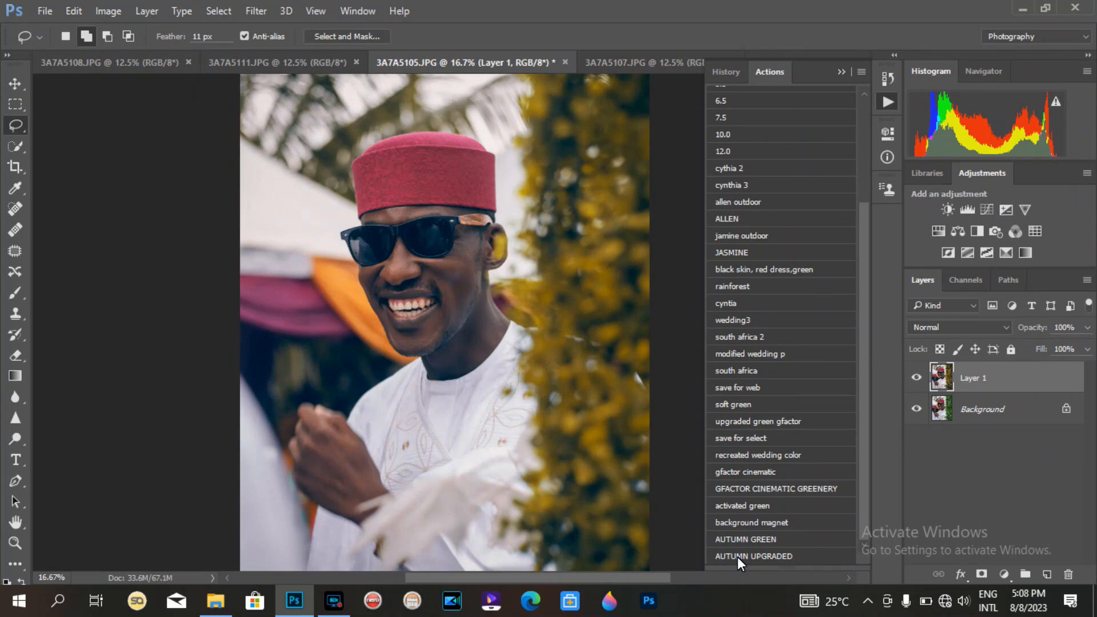
key(Delete)
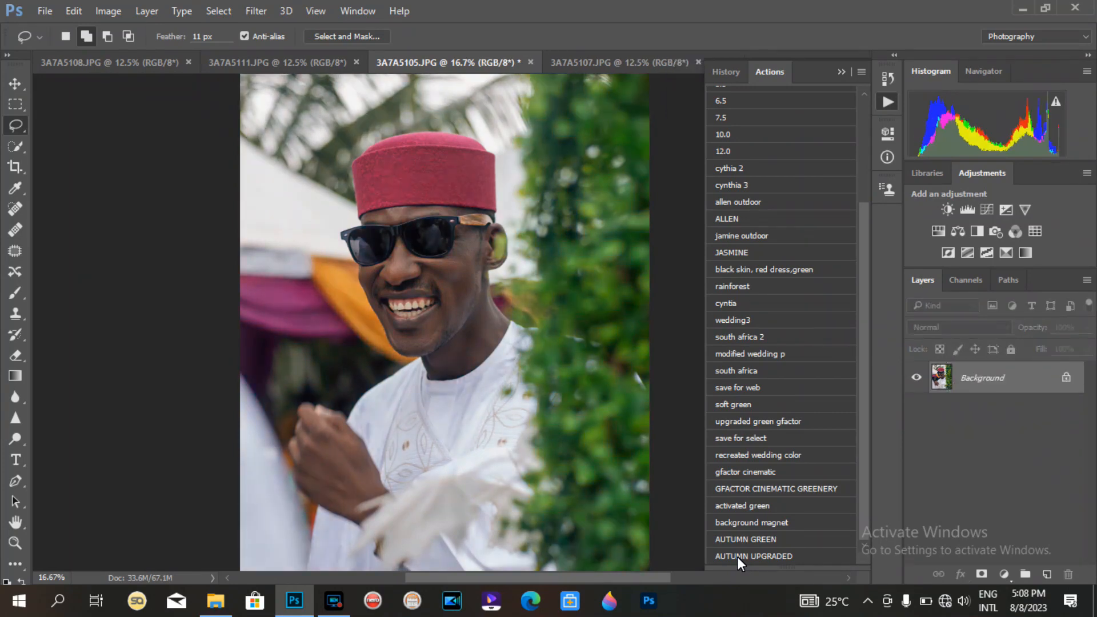
Apply the gfactor cinematic color grade on a new layer above the background, and check the result on the face up close
key(ctrl+j)
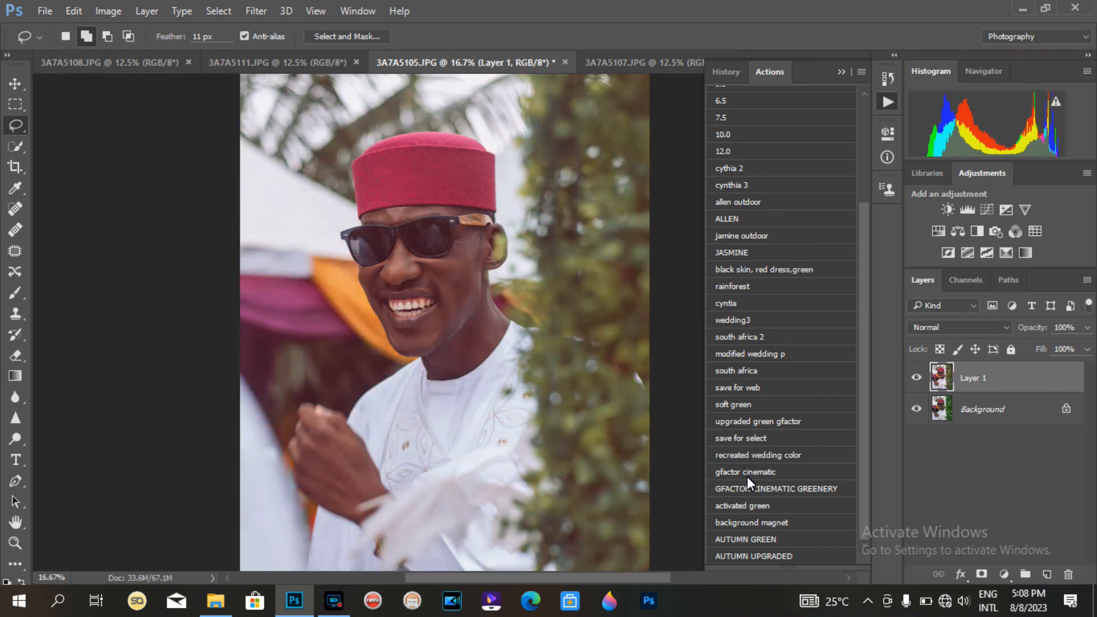
key(ctrl+minus)
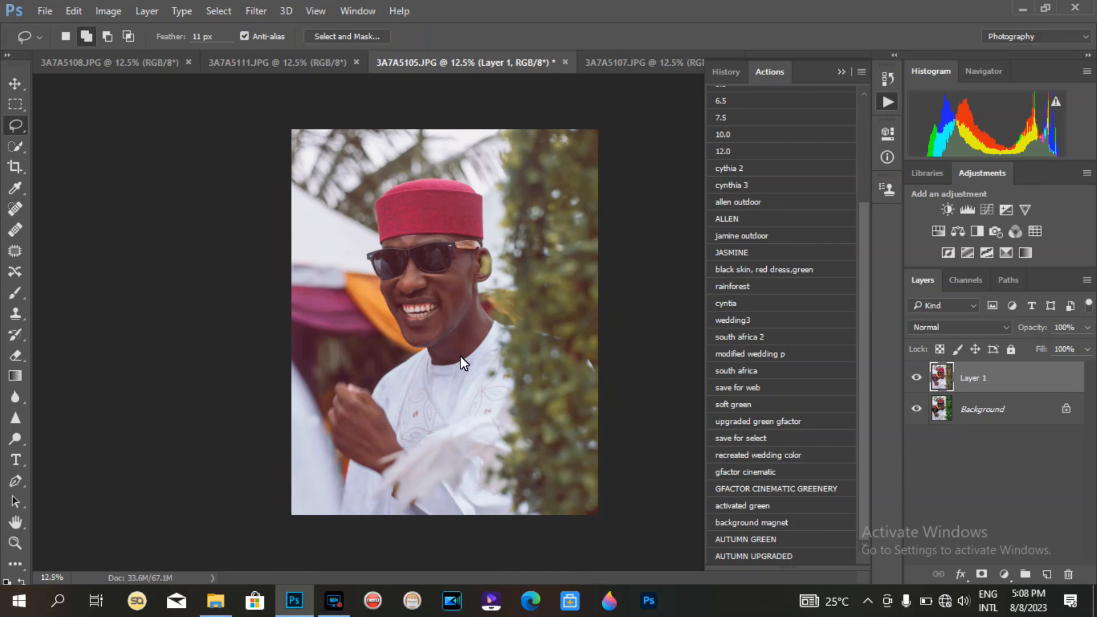
click(15, 543)
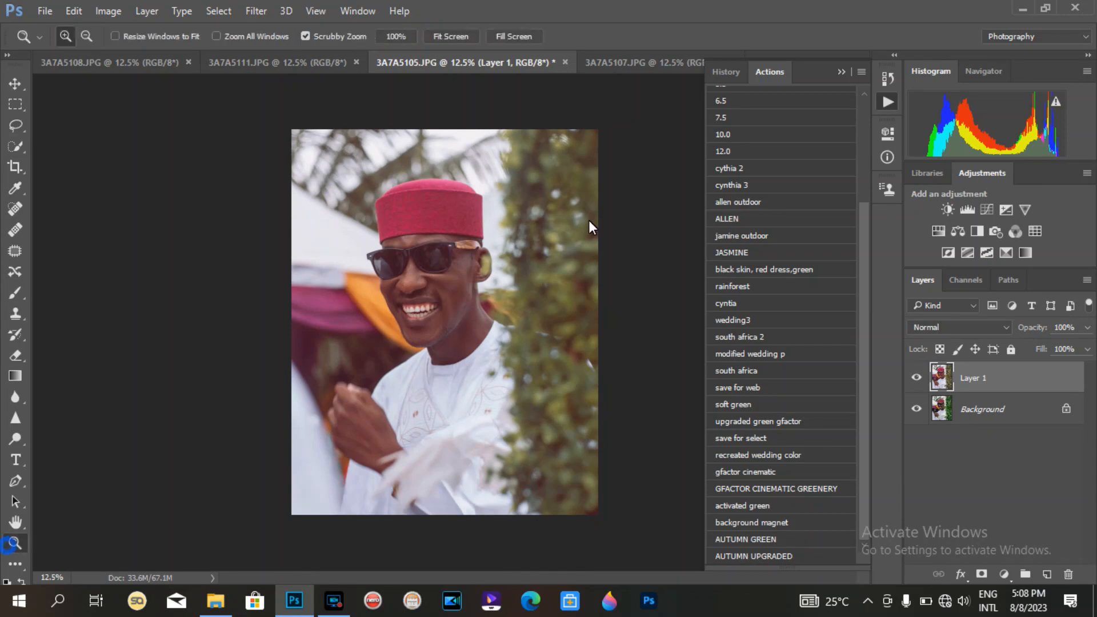
click(495, 244)
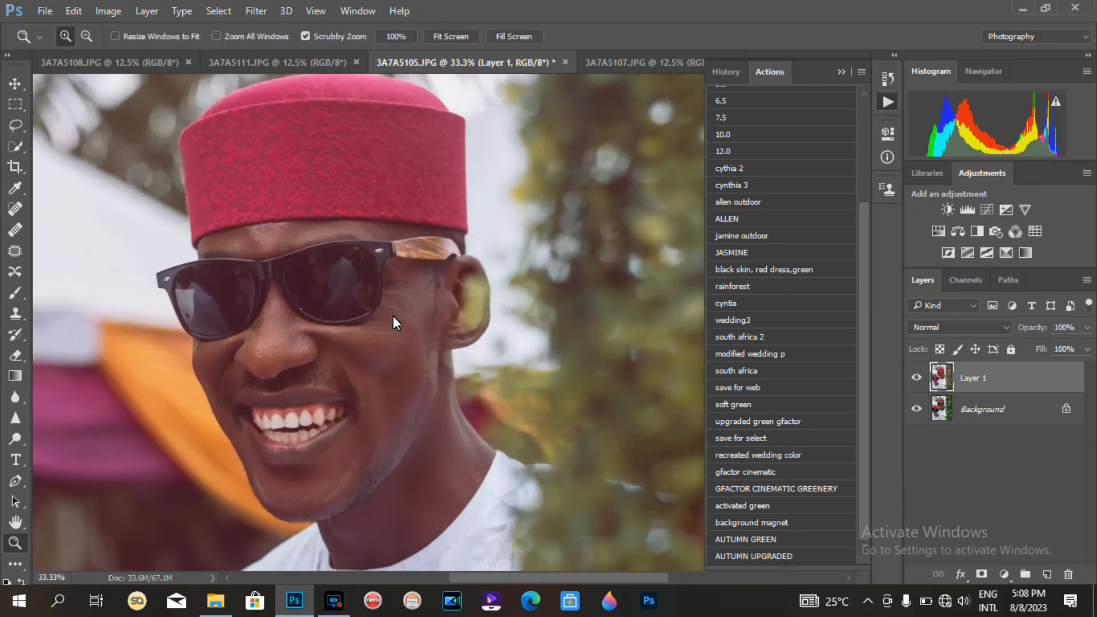
click(393, 316)
key(ctrl+minus)
key(ctrl+minus)
key(ctrl+minus)
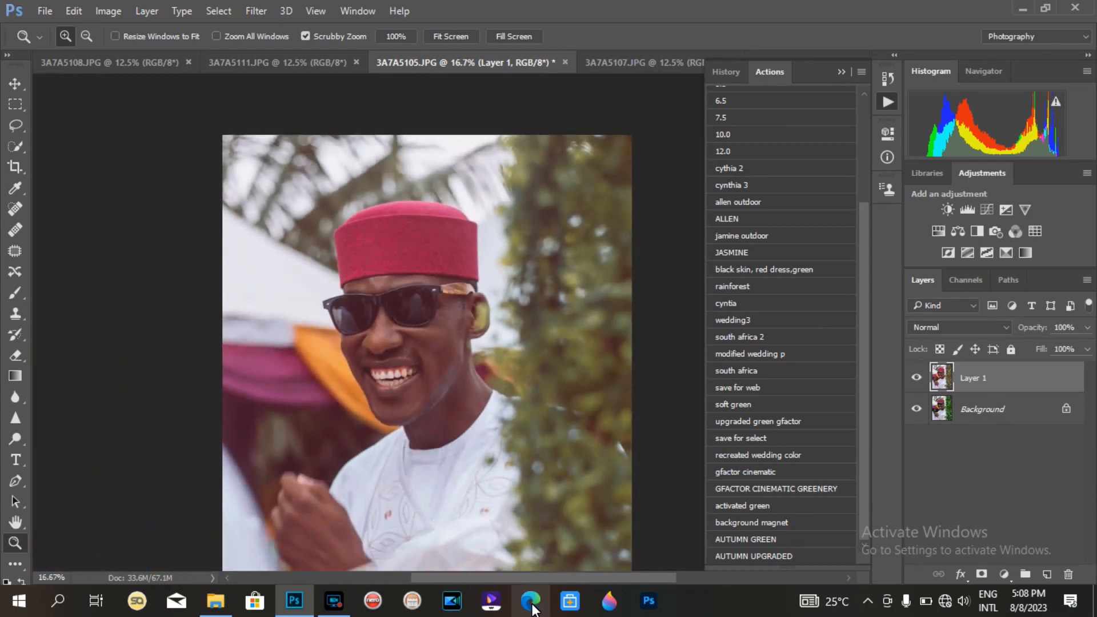
click(334, 600)
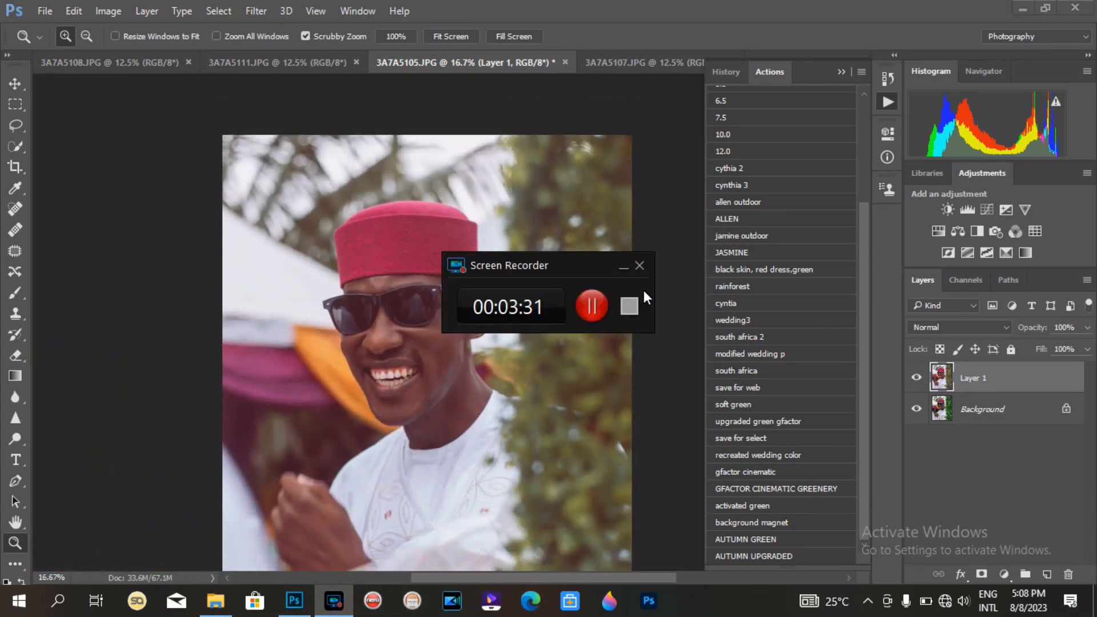